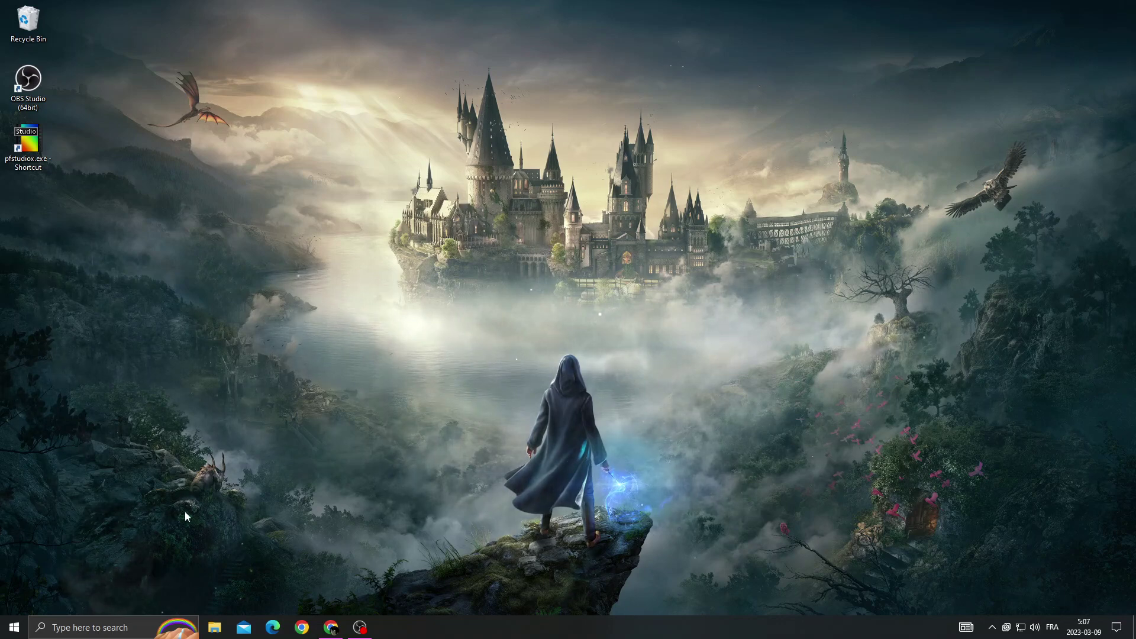
# Open the taskbar search panel to look for Task Manager
pyautogui.click(116, 629)
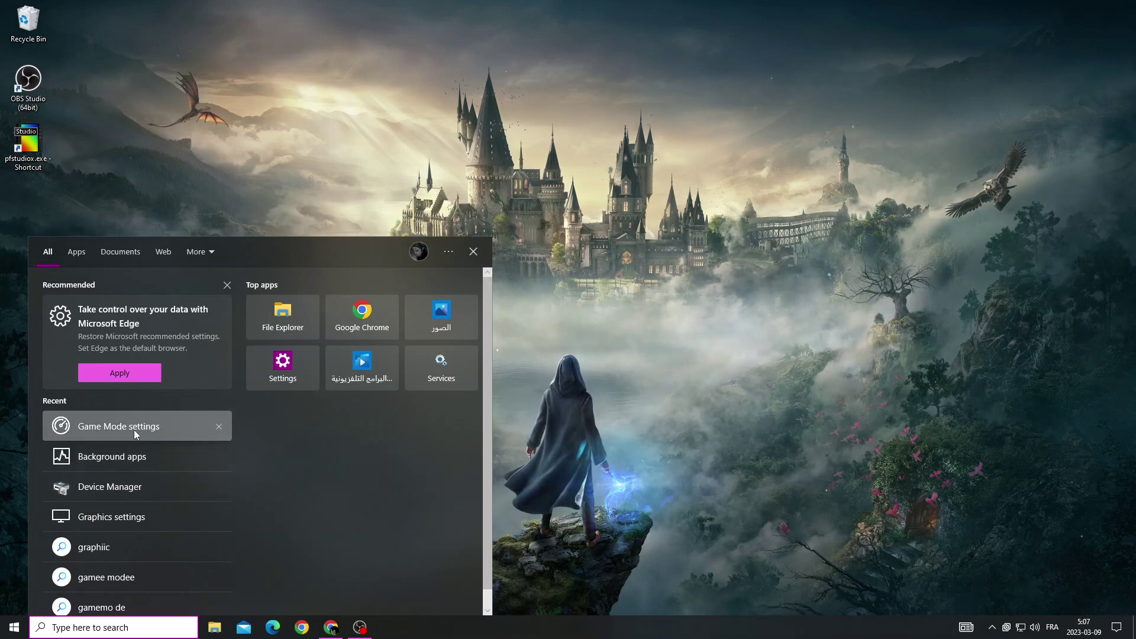
pyautogui.write('task')
# Open Task Manager and inspect Google Chrome (about 765 MB) without ending it
pyautogui.click(174, 309)
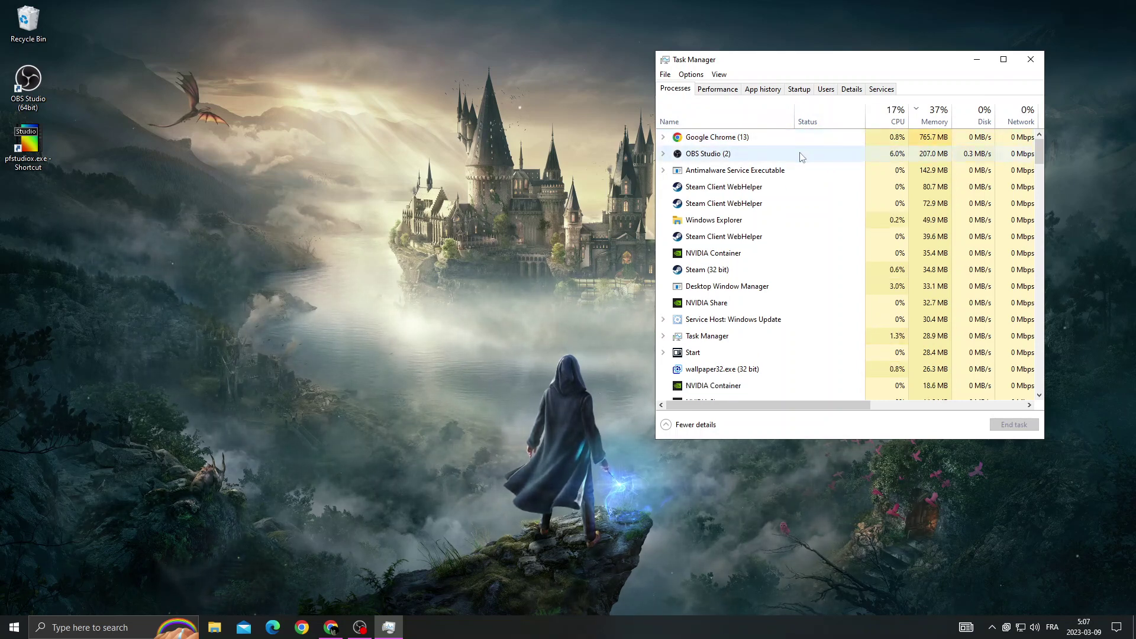
pyautogui.rightClick(781, 136)
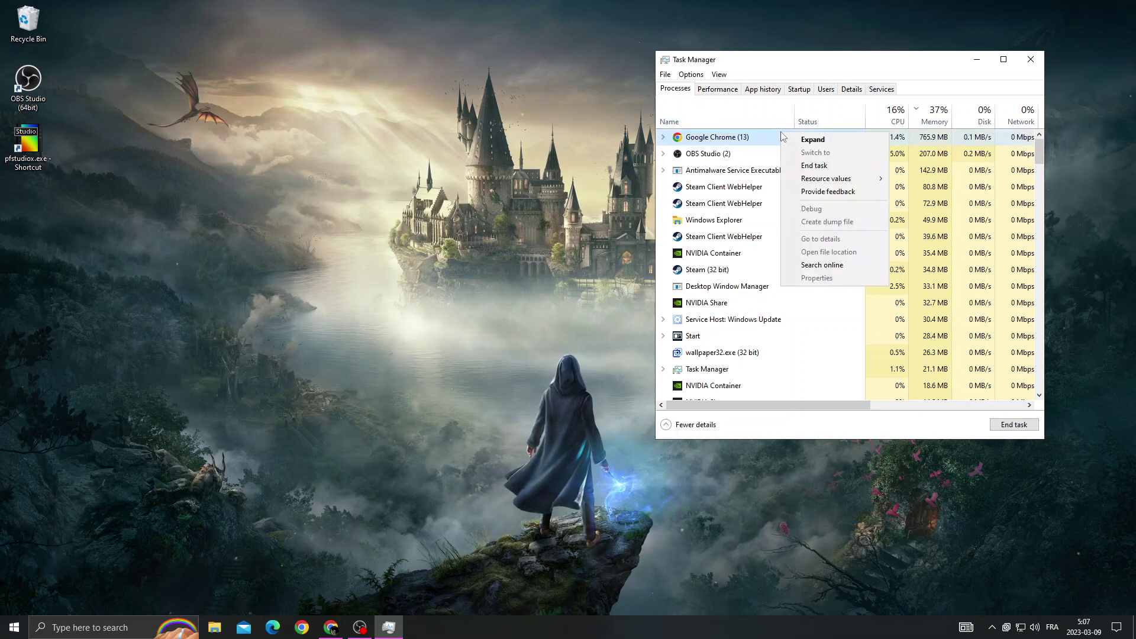
pyautogui.click(909, 51)
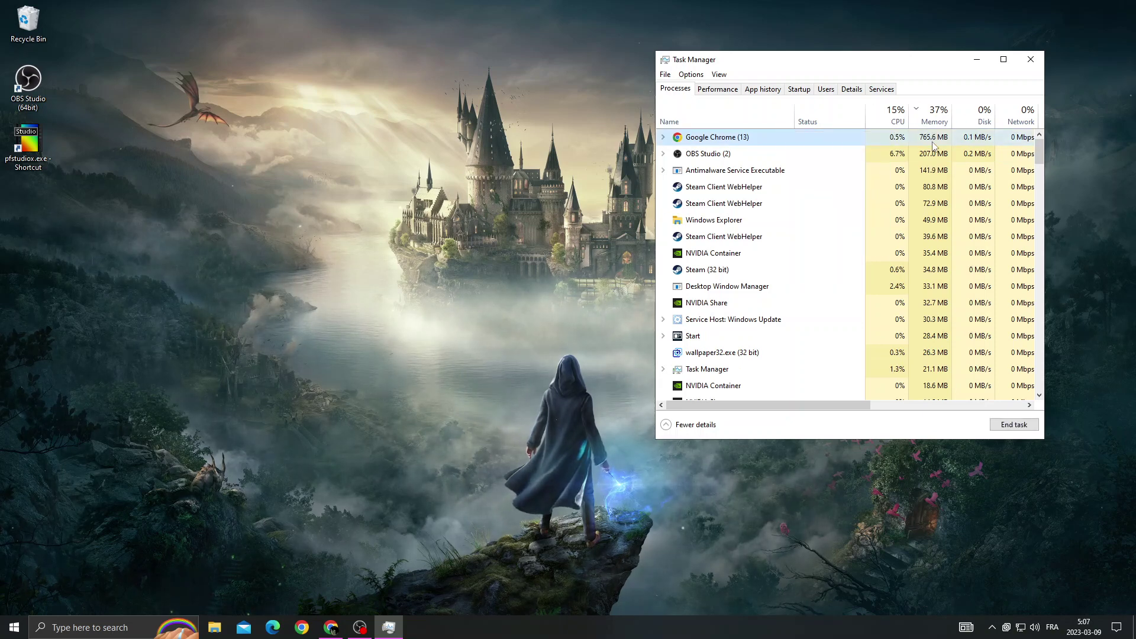
# Close Task Manager, start a Windows Update check from Settings, then close Settings
pyautogui.click(1031, 59)
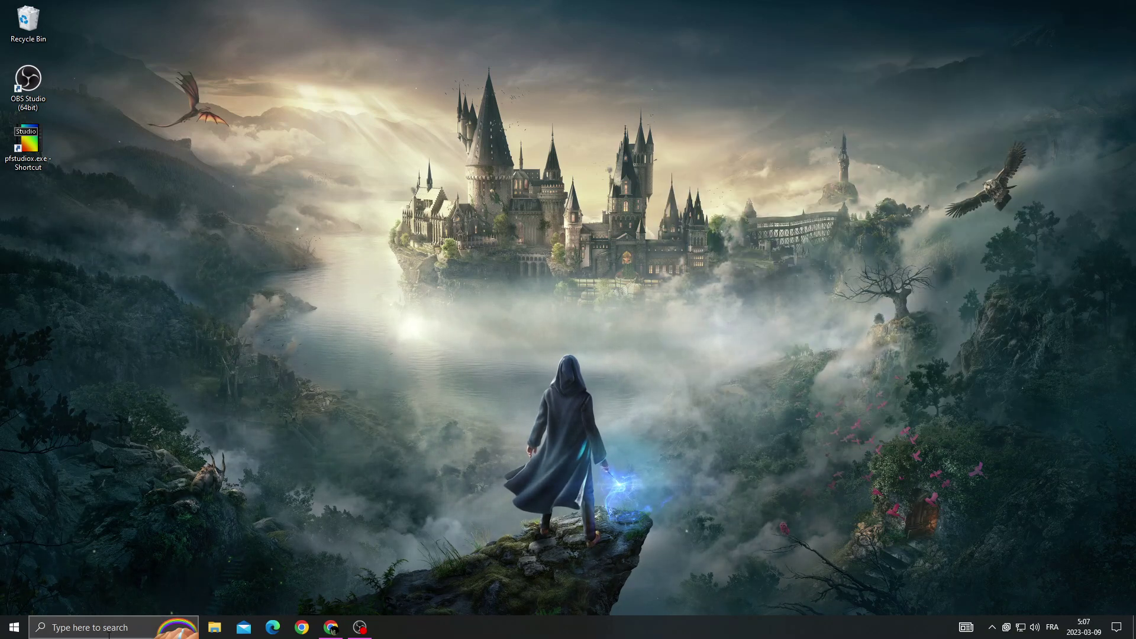
pyautogui.click(116, 628)
pyautogui.write('win')
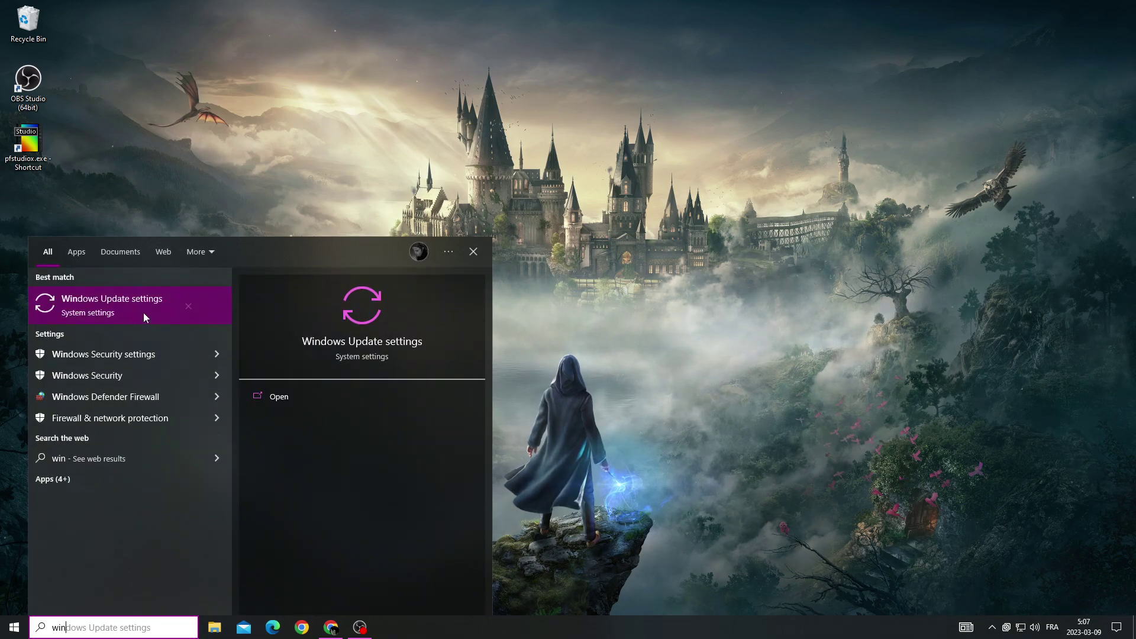
pyautogui.click(143, 313)
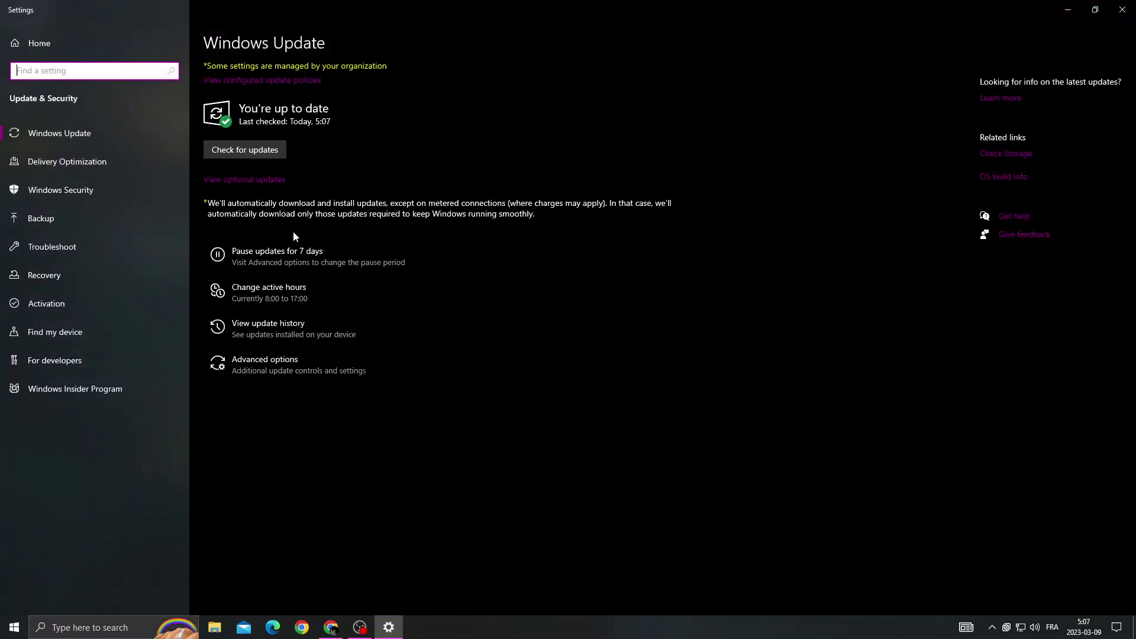
pyautogui.click(252, 148)
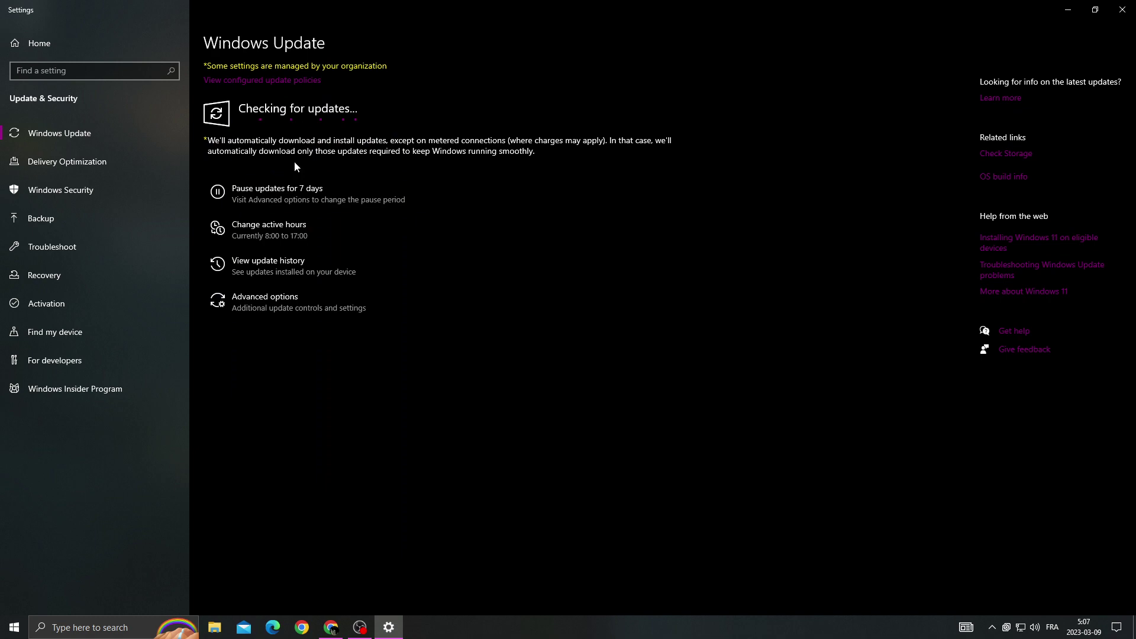
pyautogui.click(1122, 9)
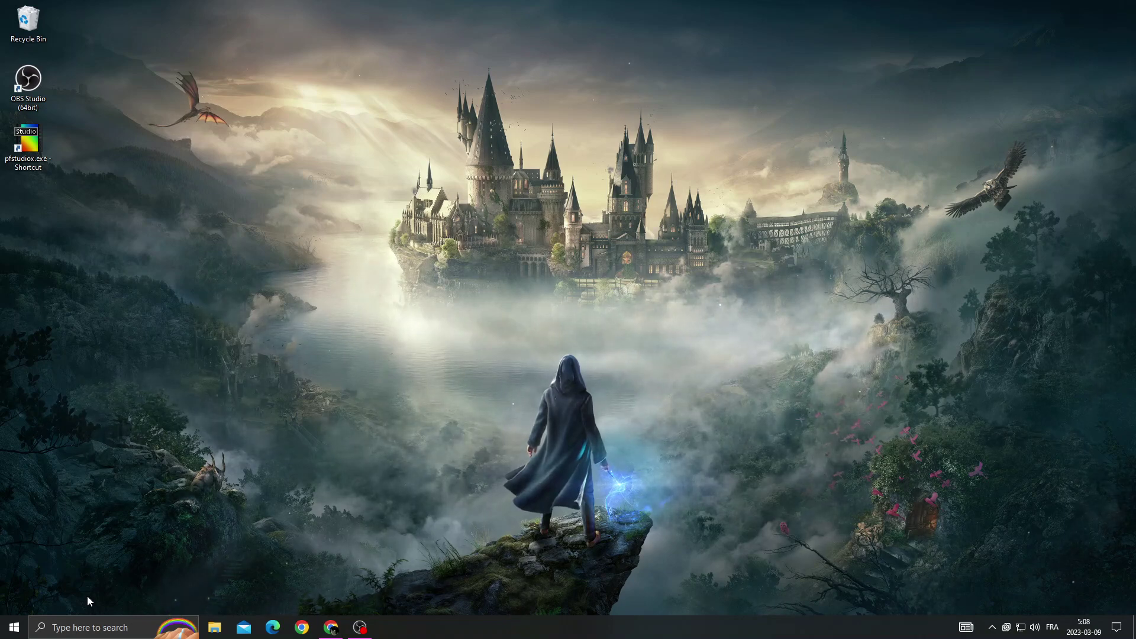
# Verify every background app is Off, close Settings, and bring OBS Studio back up
pyautogui.click(89, 627)
pyautogui.write('bac')
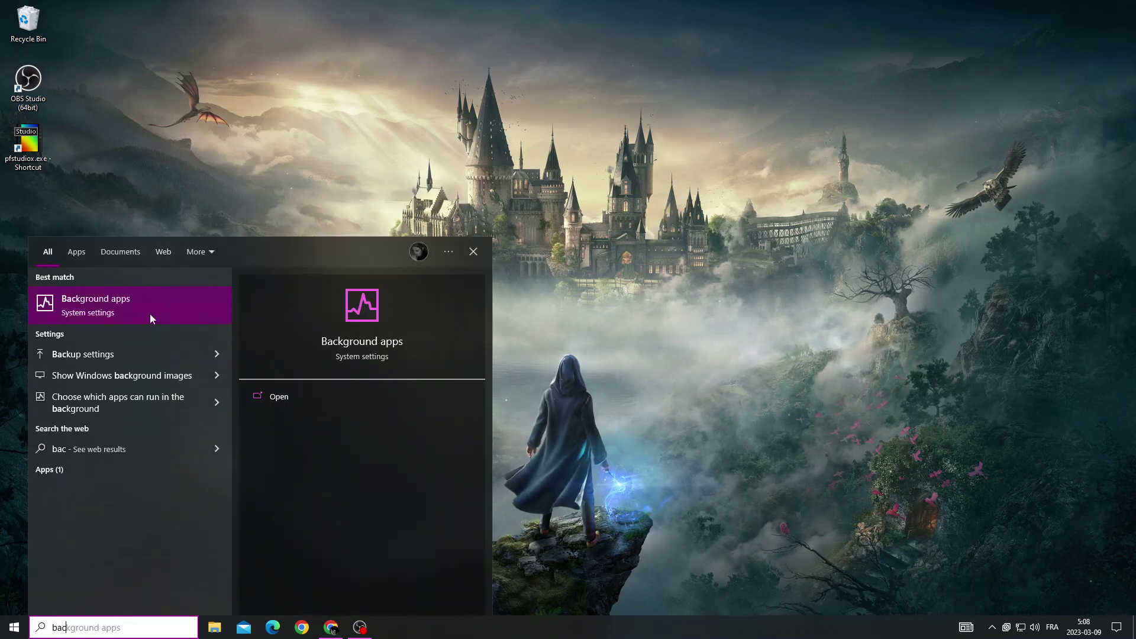
pyautogui.click(150, 313)
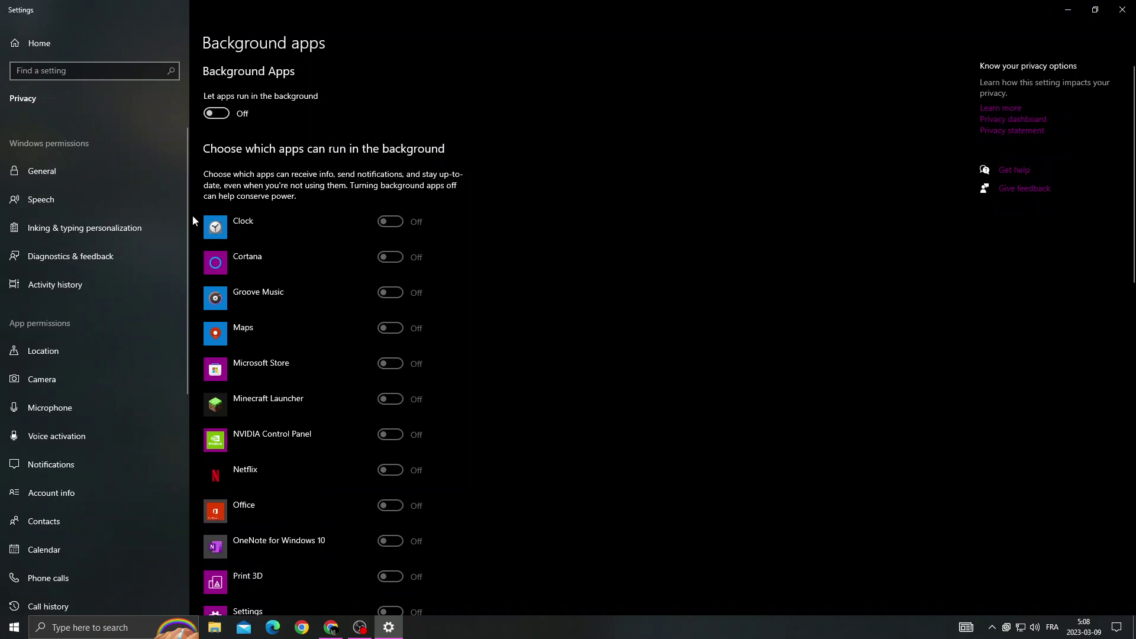
pyautogui.click(1122, 9)
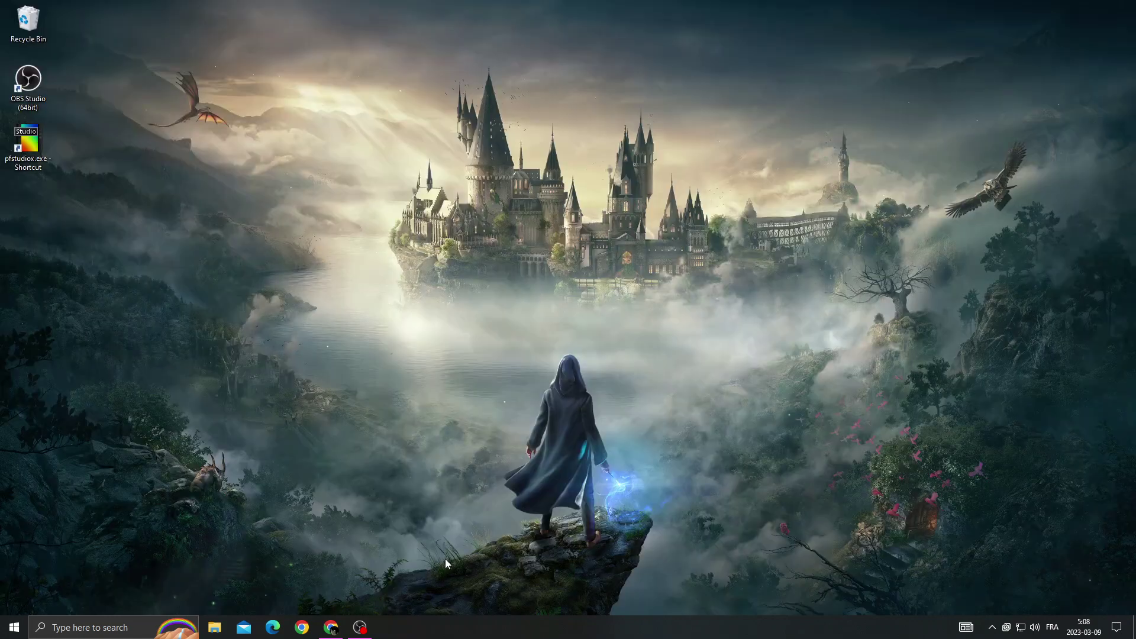
pyautogui.click(360, 627)
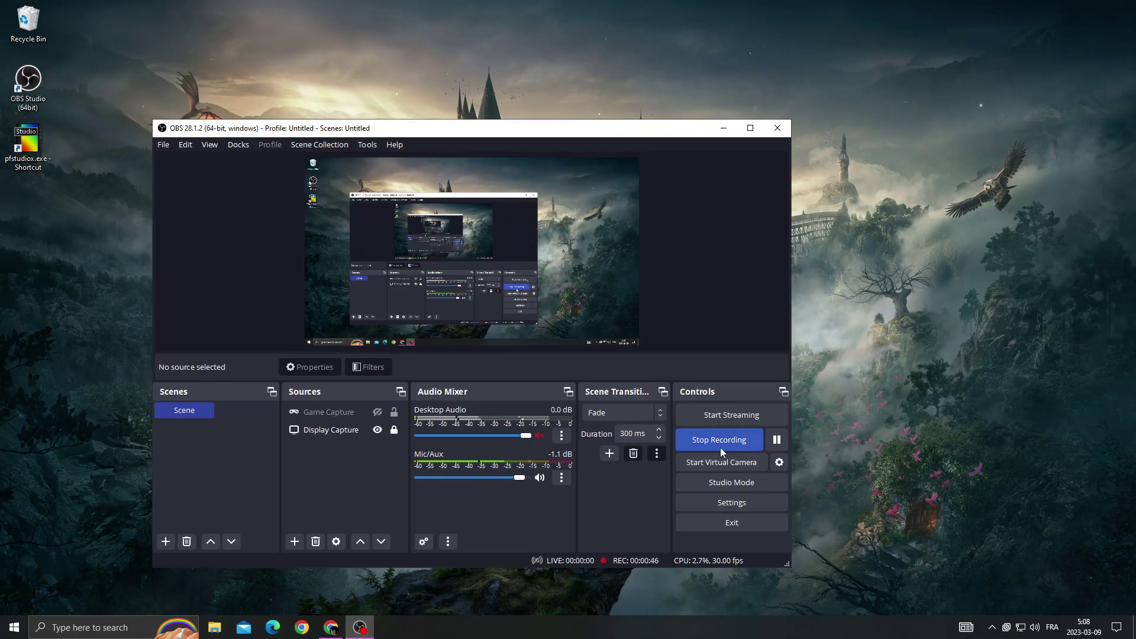